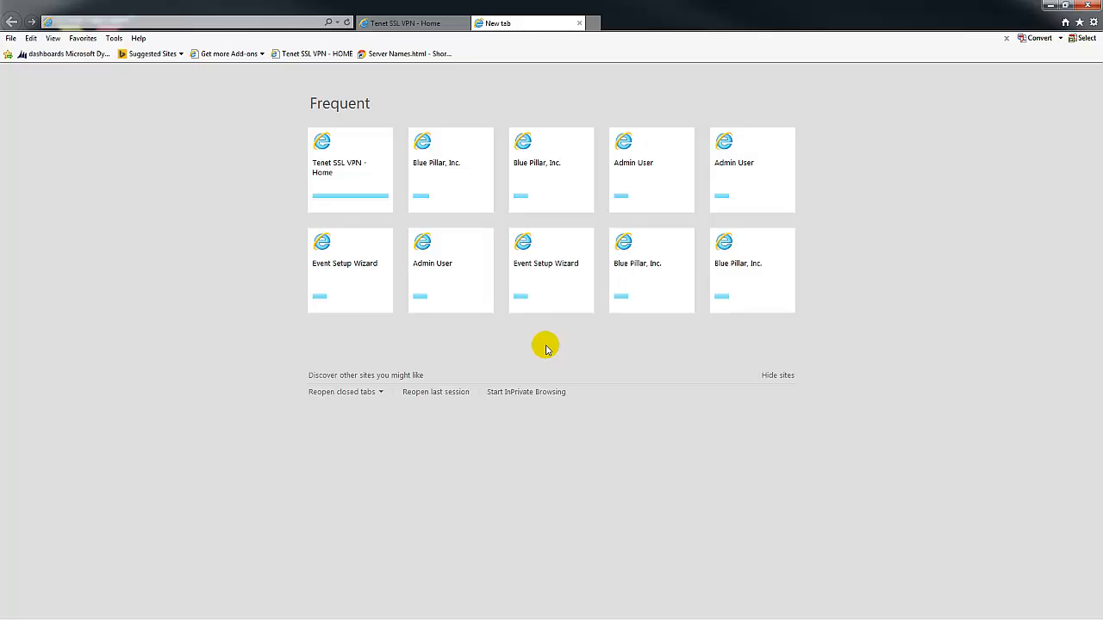
Load the phaz-bp-pvh login.aspx page from the address bar's history list
left_click(337, 24)
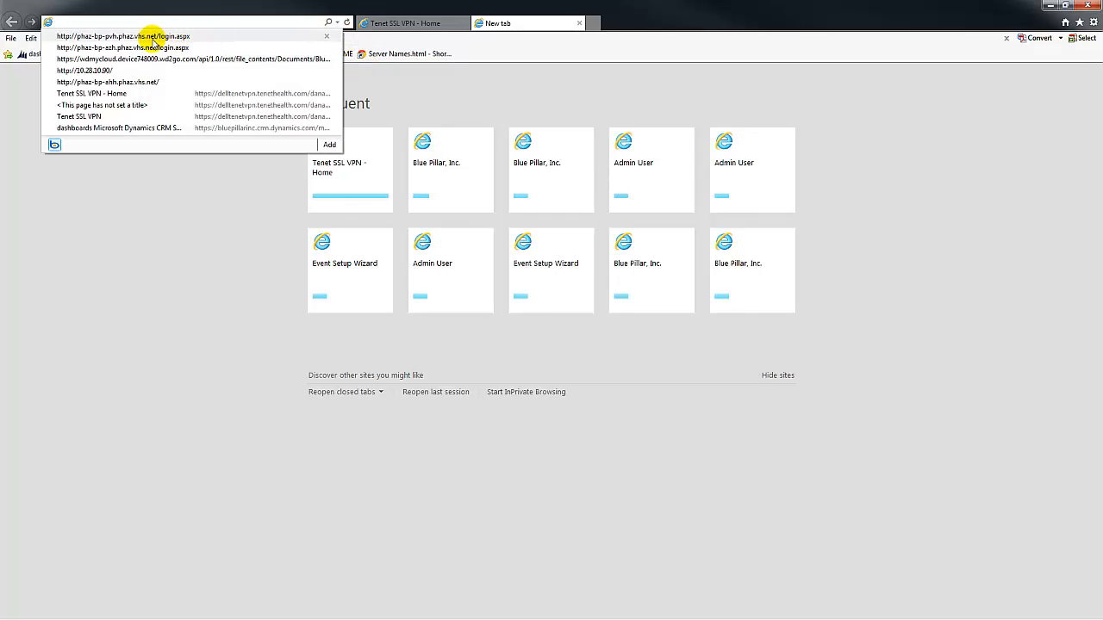
left_click(149, 39)
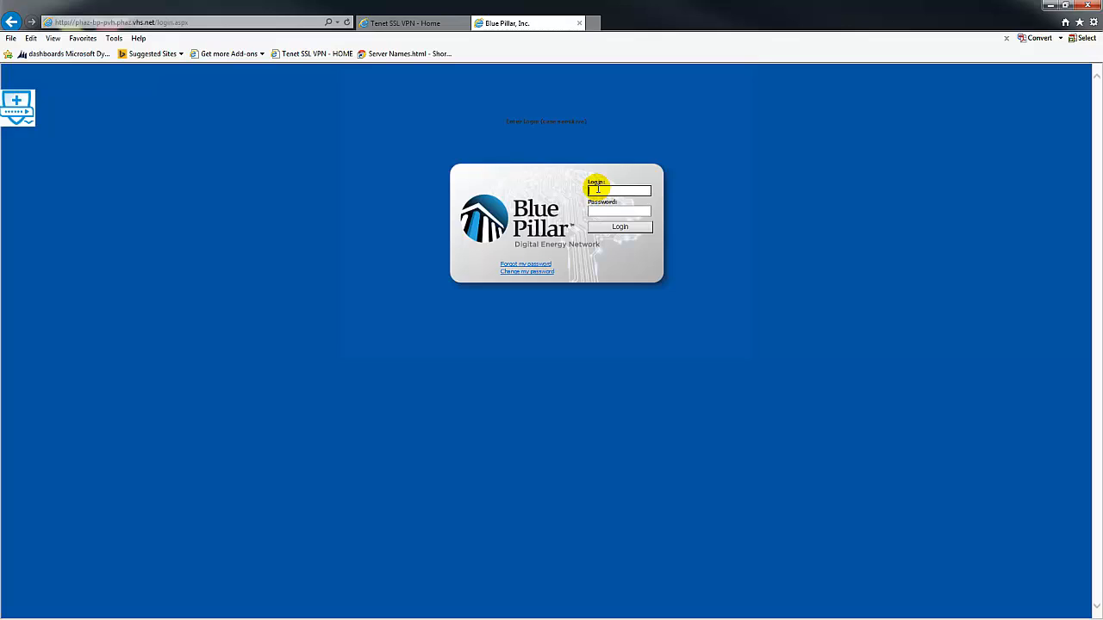
Log in to Blue Pillar with the administrator username and its password
type("admin")
key("Tab")
type("••••••••")
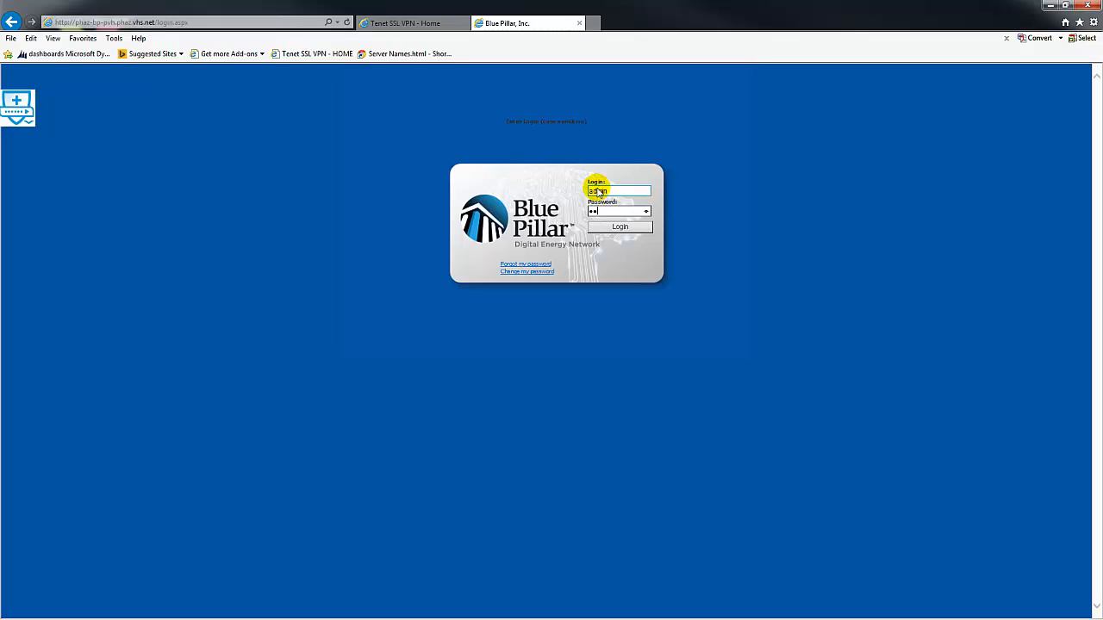
type("••")
key("Return")
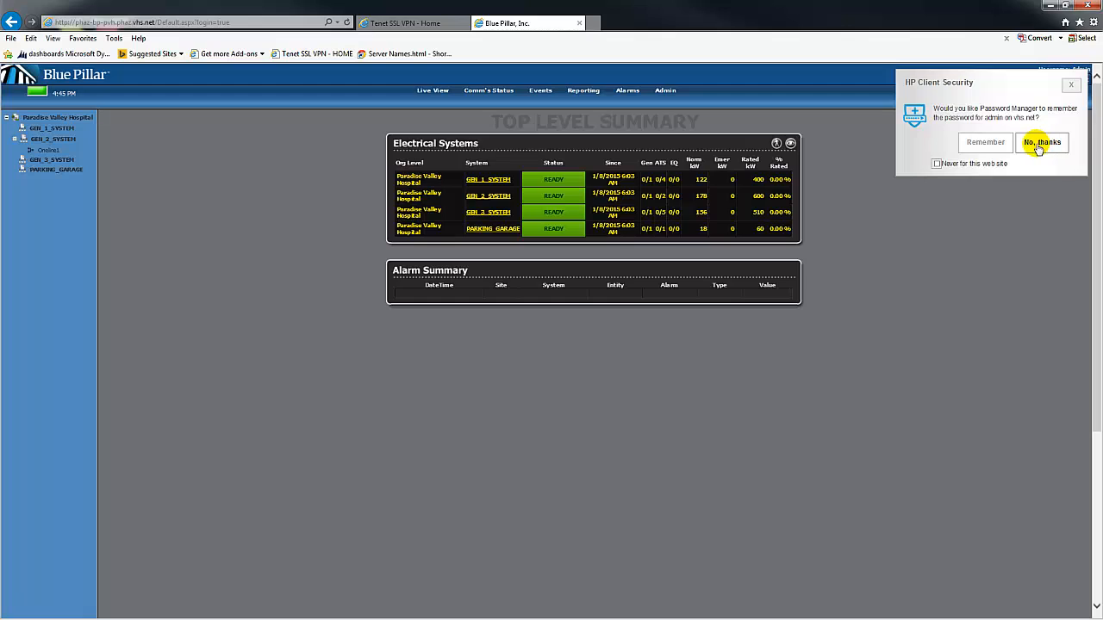
Choose 'No, thanks' on the HP Client Security prompt so the password isn't saved
left_click(1038, 147)
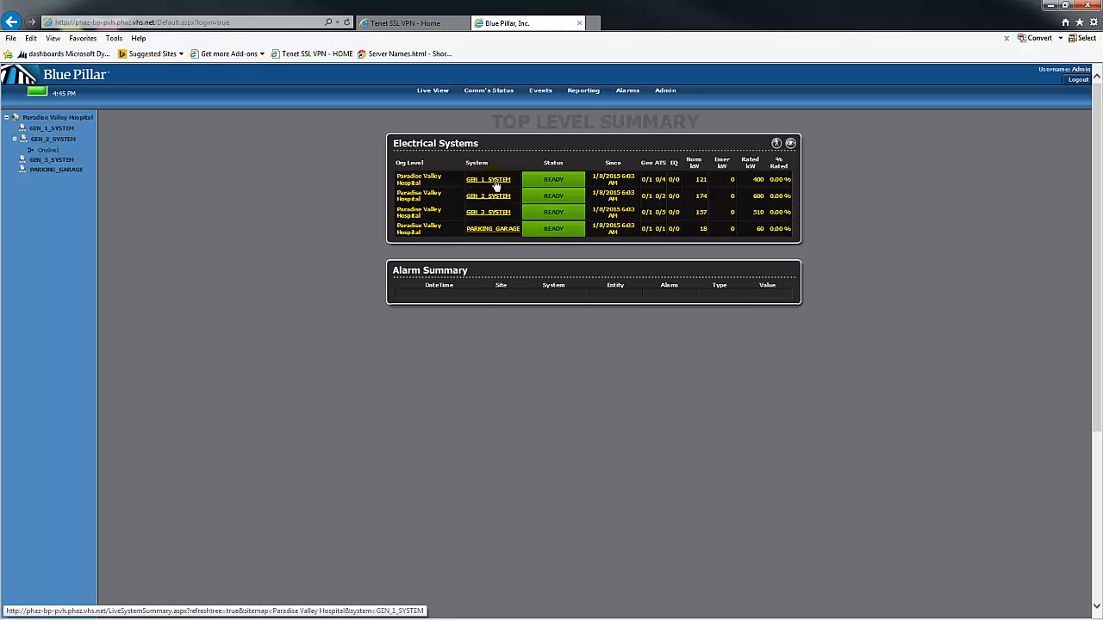
Open GEN_1_SYSTEM from the Electrical Systems table
left_click(495, 182)
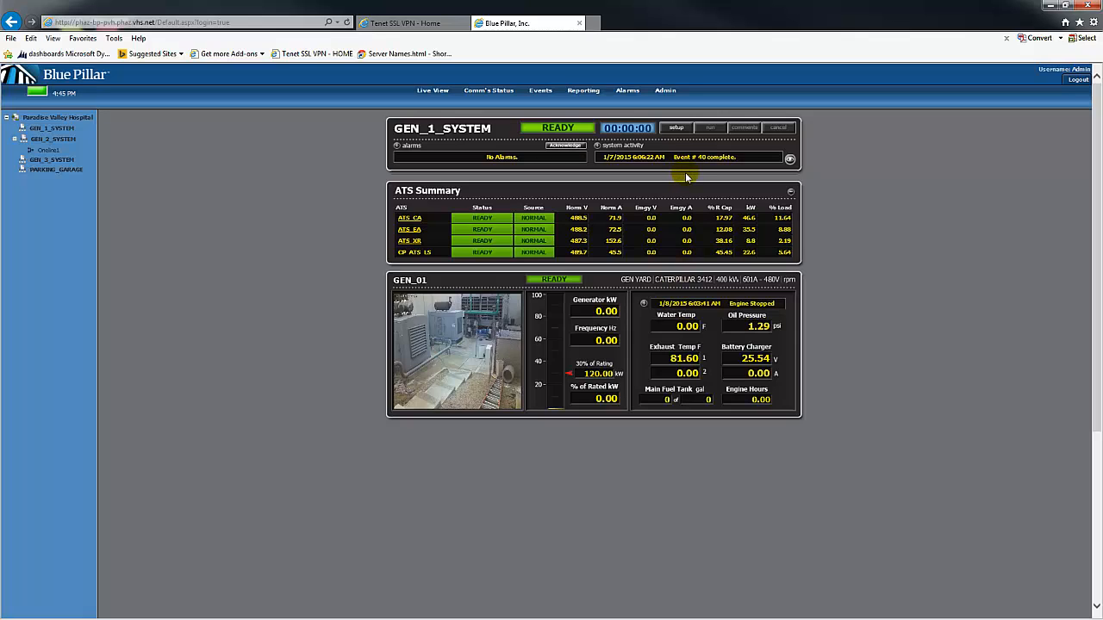
Launch the Event Setup Wizard for GEN_1_SYSTEM, move it lower-left, and list the event types
left_click(677, 129)
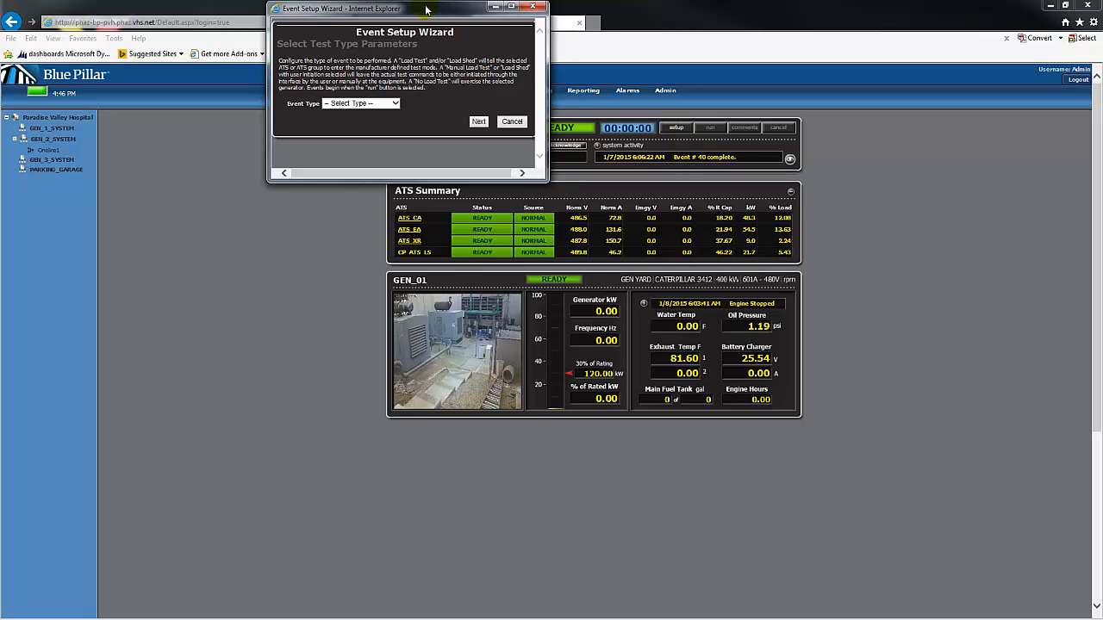
left_click_drag(426, 9, 258, 153)
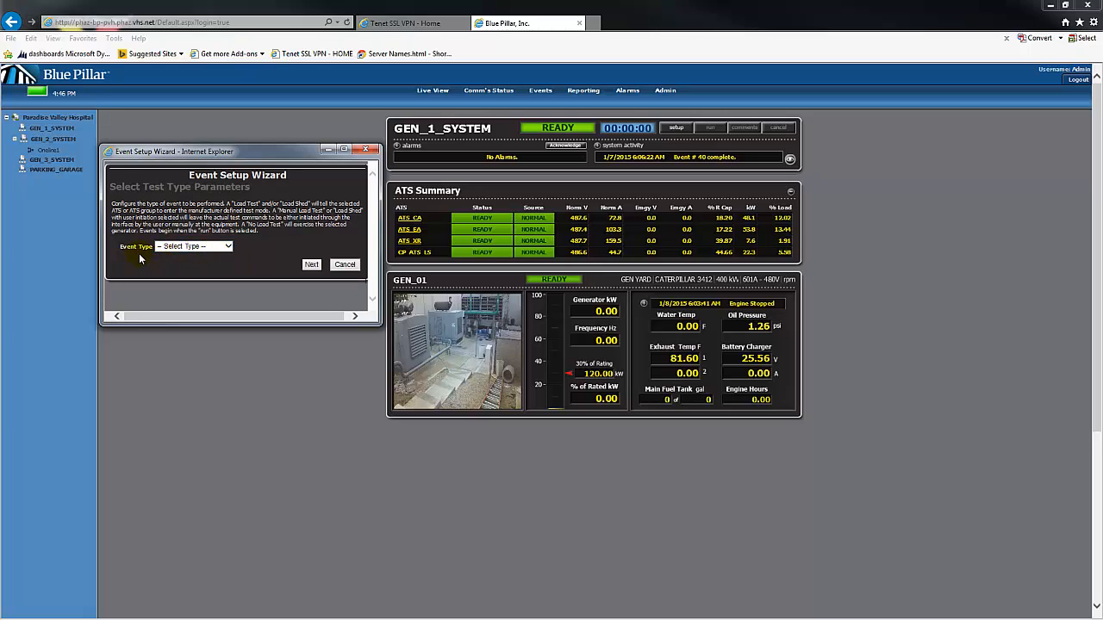
left_click(227, 248)
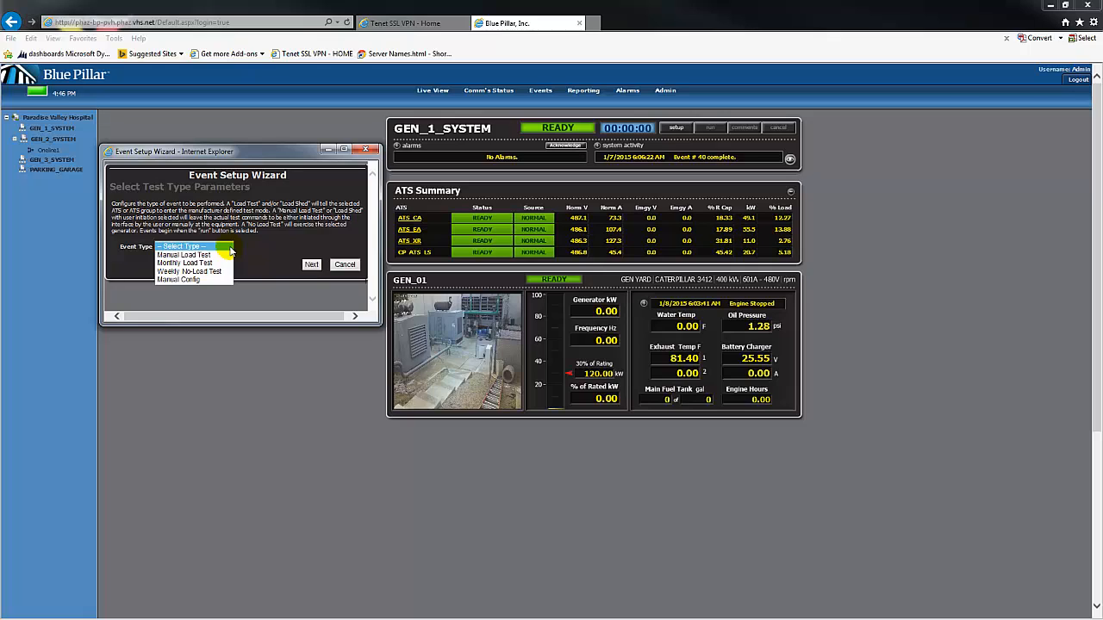
Choose Monthly Load Test as the event type and list the available event groups
left_click(204, 262)
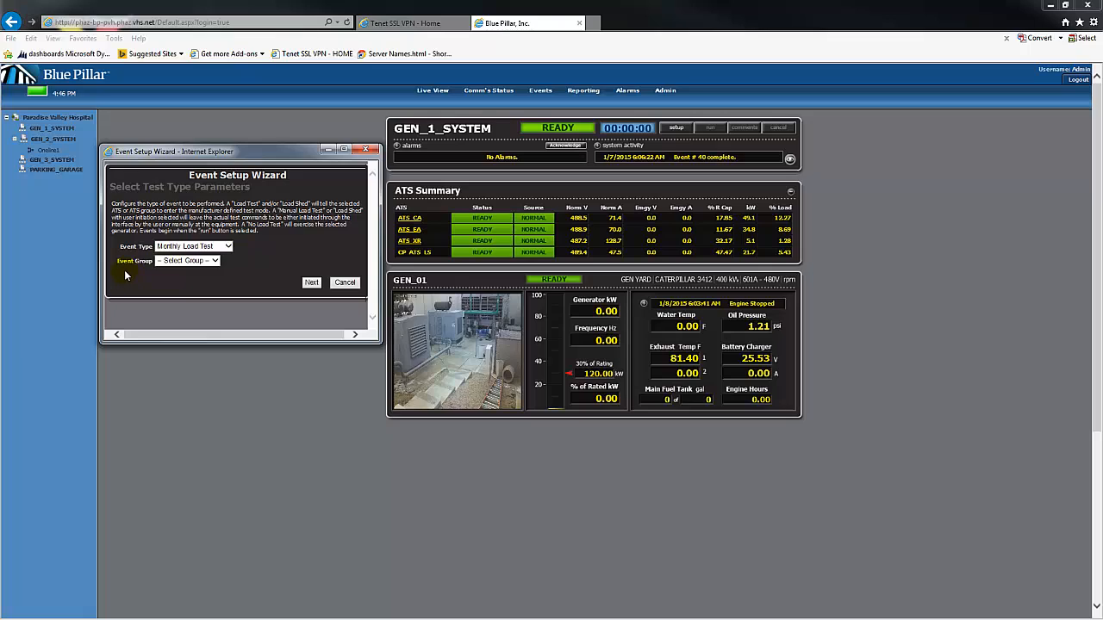
left_click(216, 263)
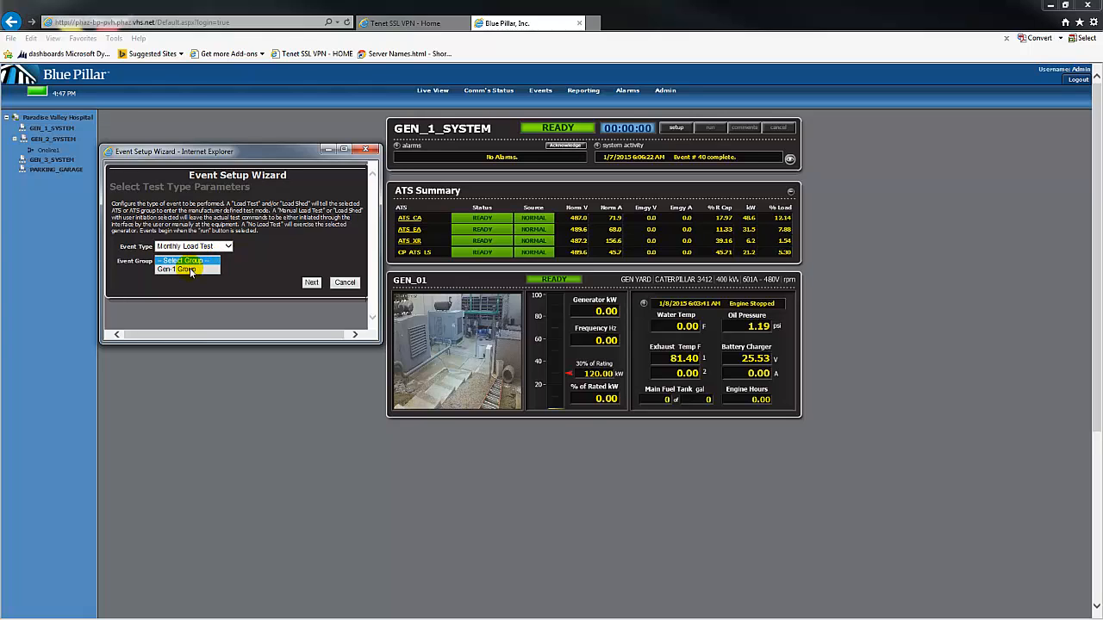
left_click(189, 269)
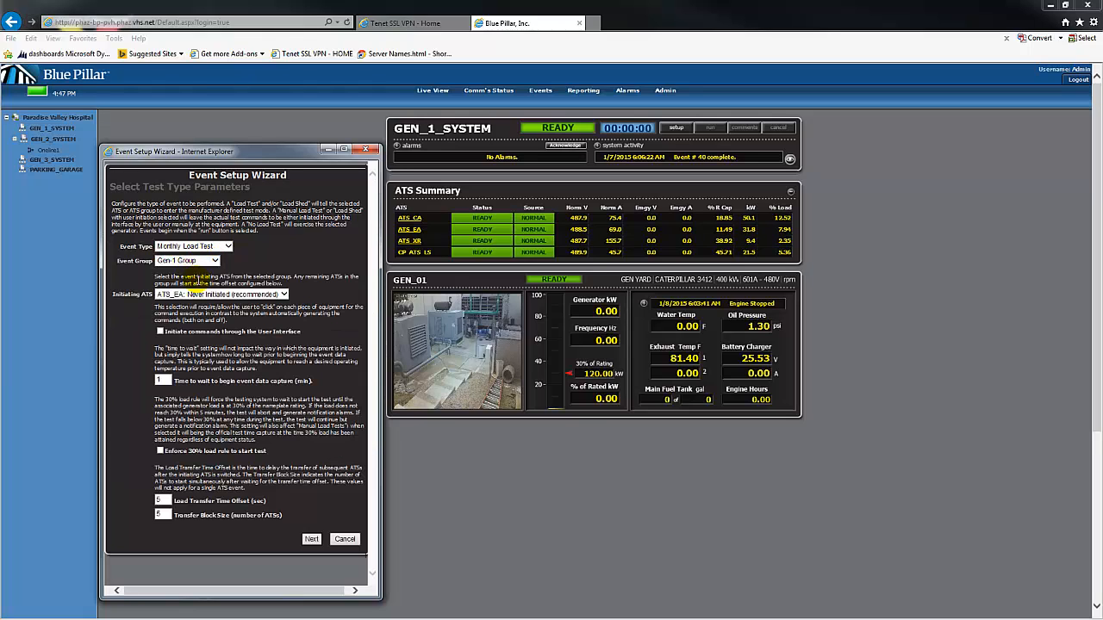
left_click(283, 294)
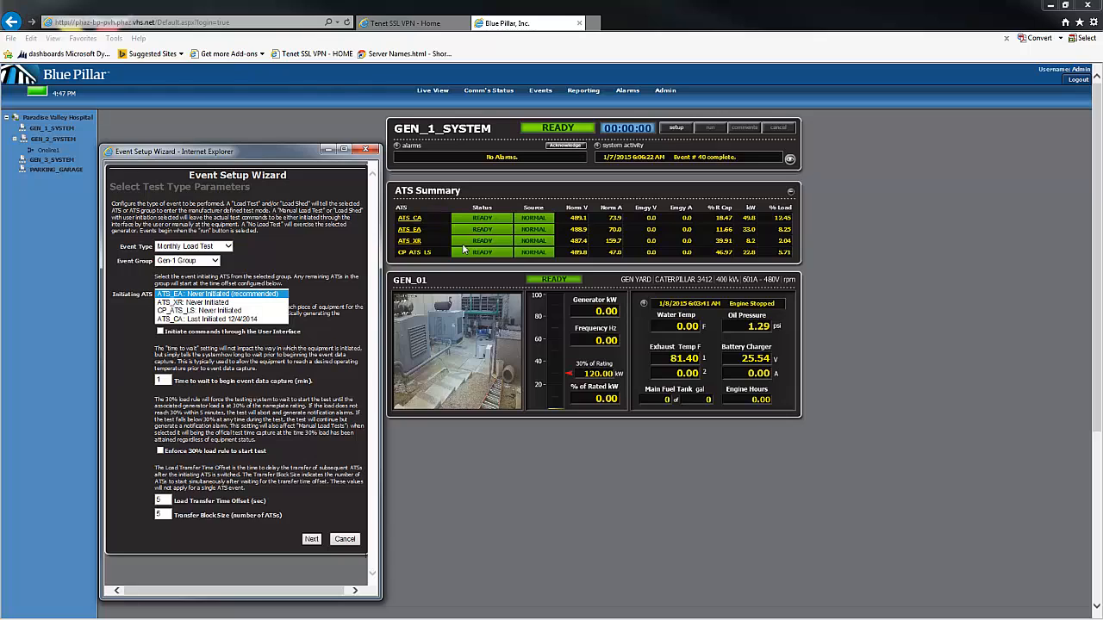
left_click(132, 317)
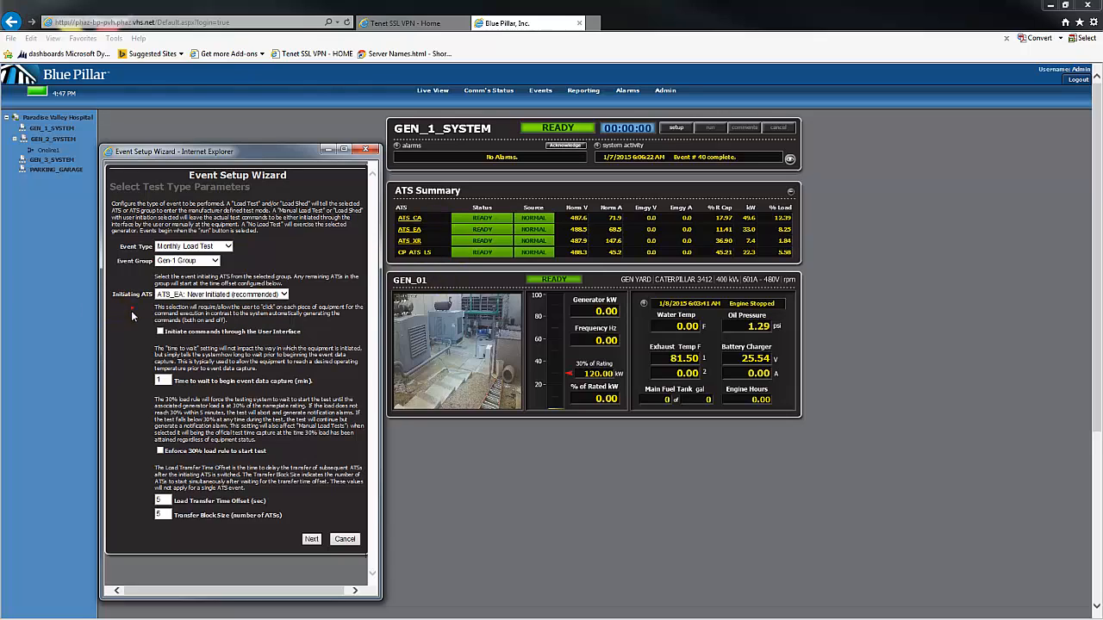
left_click(283, 294)
left_click(284, 295)
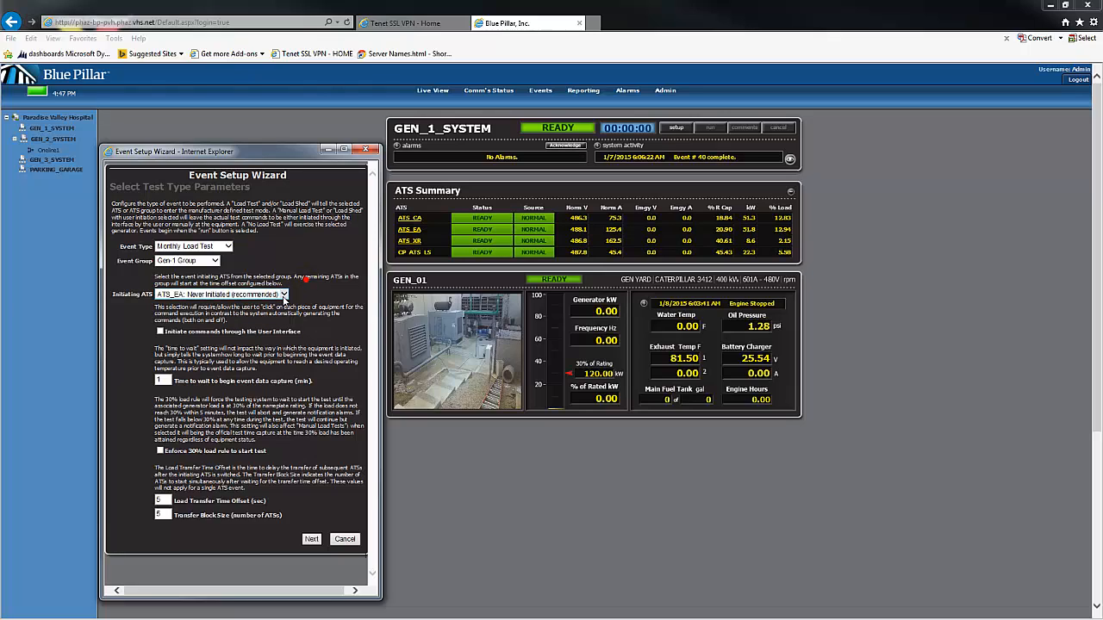
left_click(284, 294)
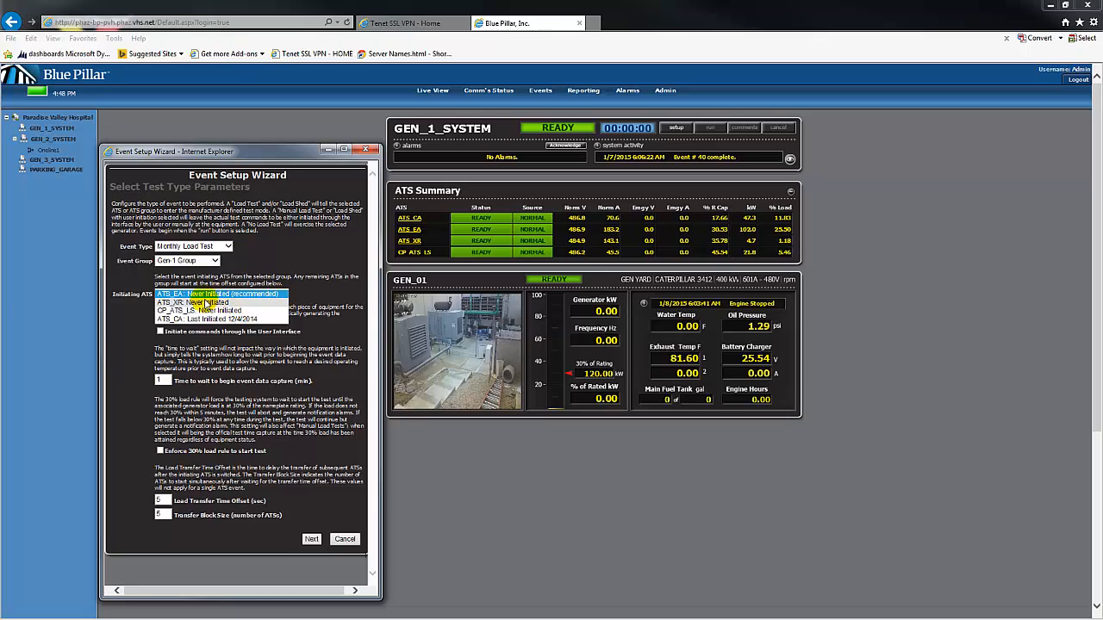
Keep ATS_EA as the initiating ATS and toggle 'Initiate commands through the User Interface'
left_click(341, 286)
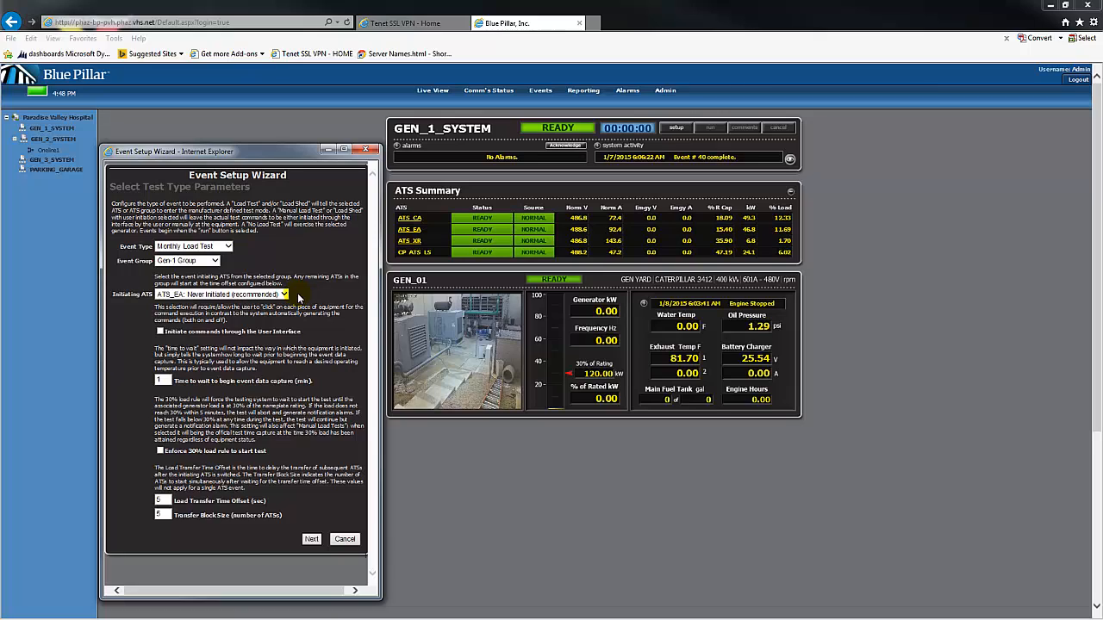
left_click(161, 333)
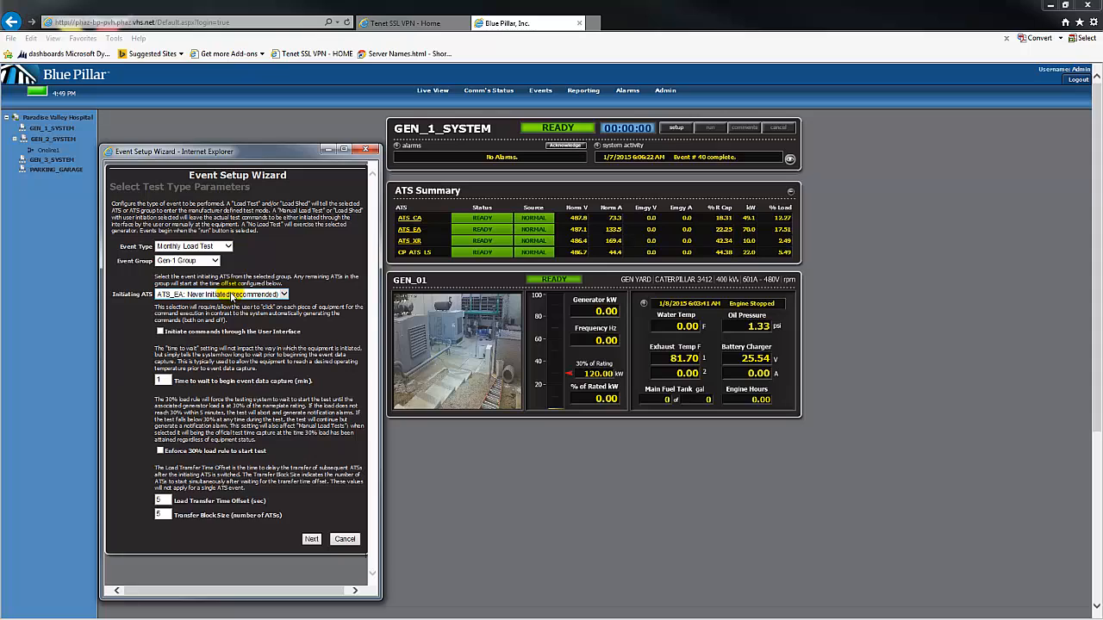
left_click(162, 380)
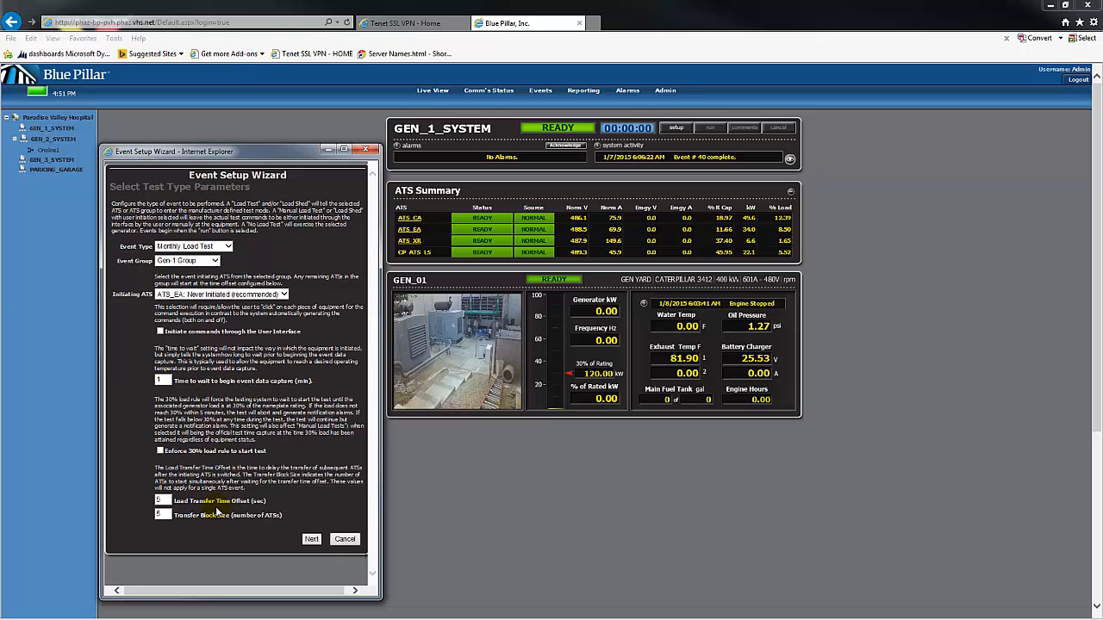
Advance from Select Test Type Parameters to the Verify Report Operator Name step
left_click(311, 539)
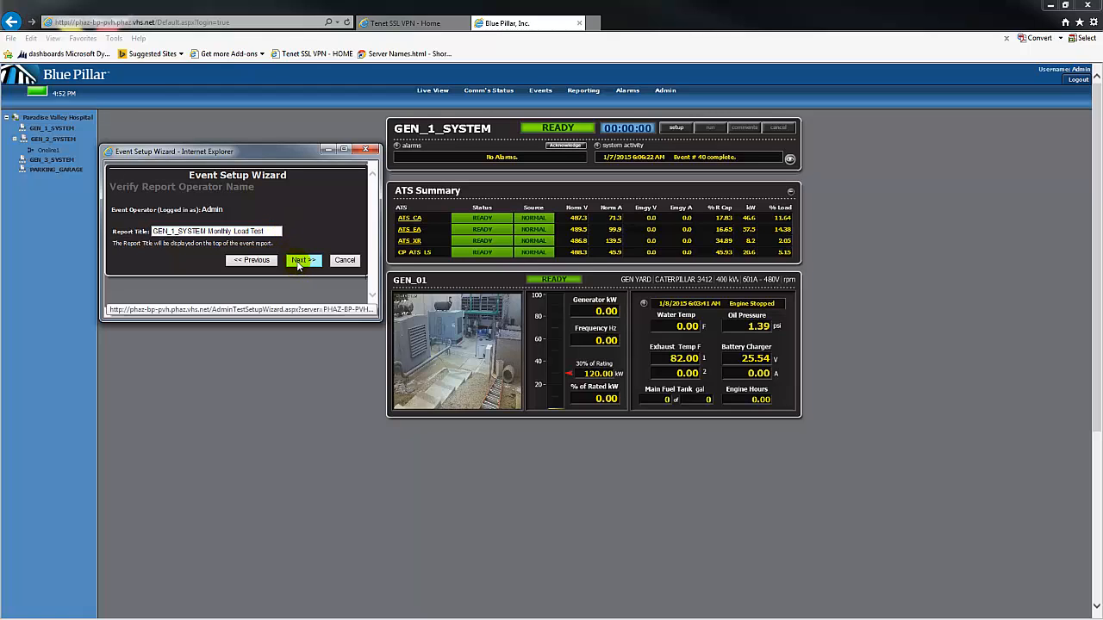
Accept the GEN_1_SYSTEM Monthly Load Test report title and check the recipient e-mail list
left_click(298, 265)
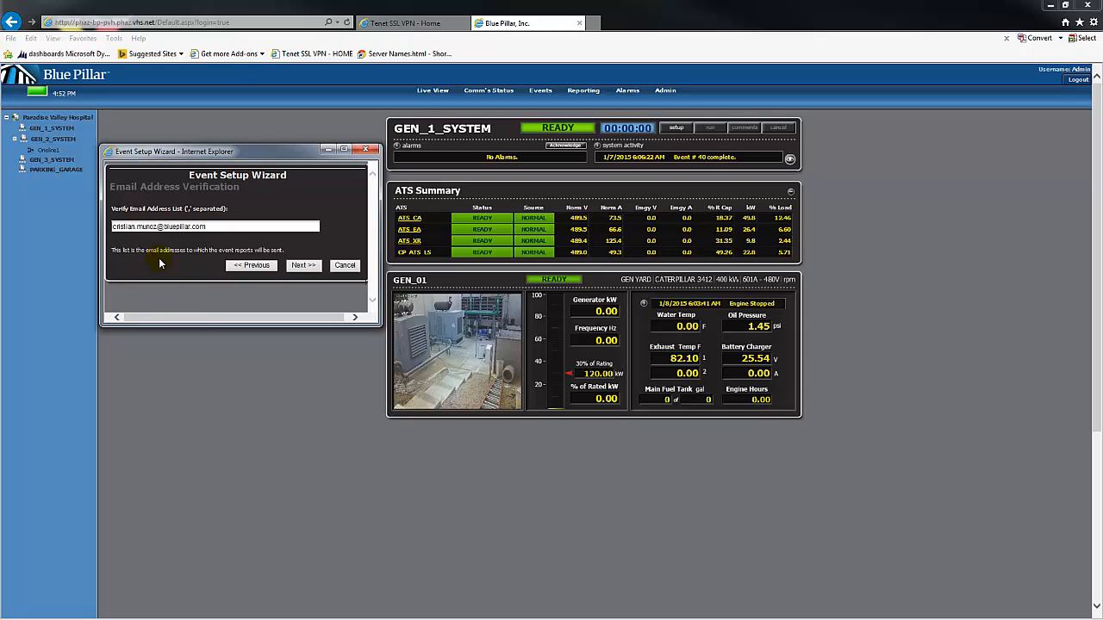
left_click(218, 227)
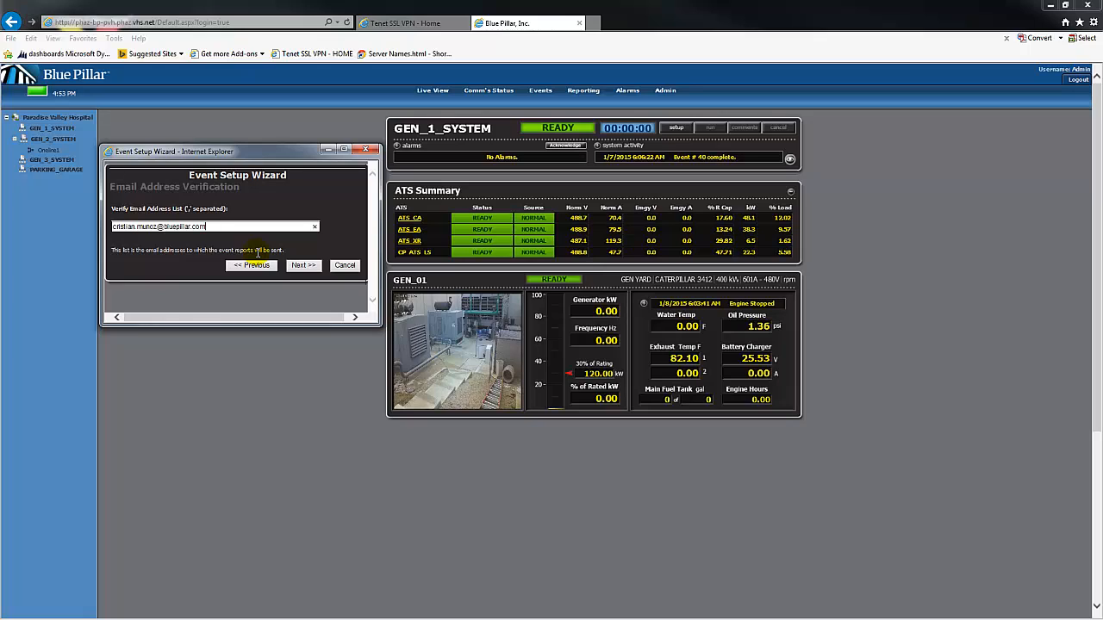
Confirm the e-mail recipients and continue to the System Checklist step
left_click(306, 266)
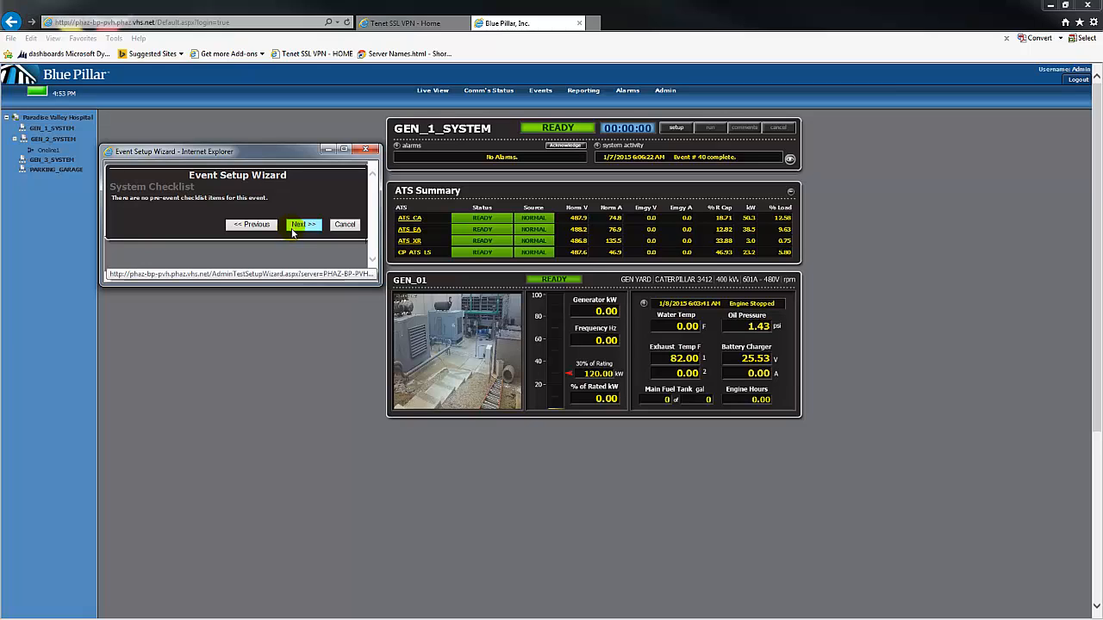
Move past the empty System Checklist to the Test Setup Complete summary
left_click(297, 232)
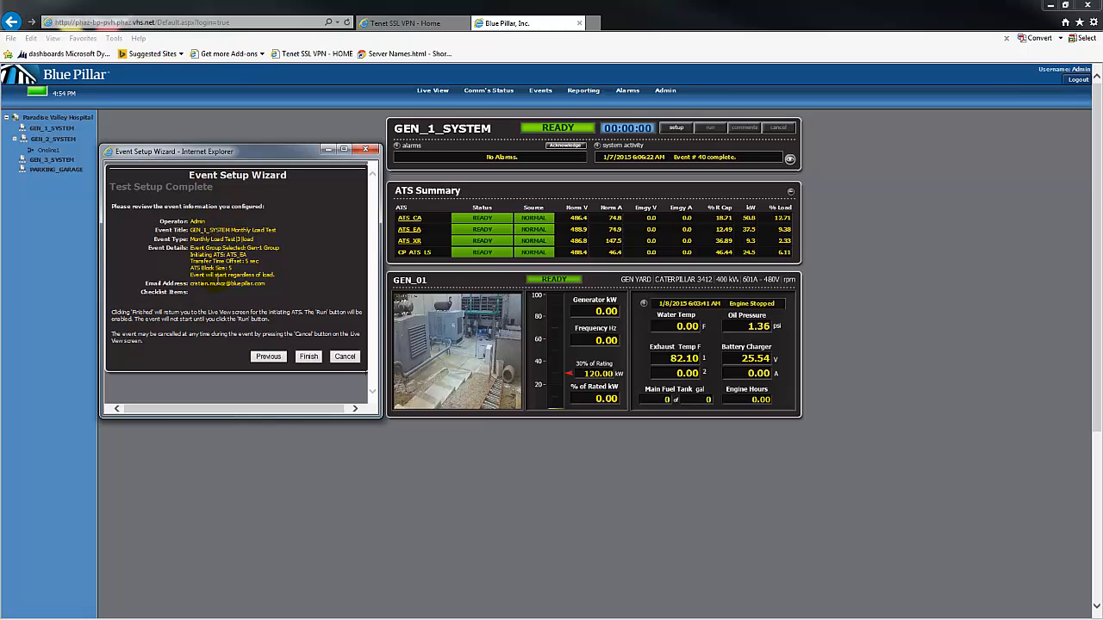
Finish the wizard to arm the GEN_1_SYSTEM Monthly Load Test event
left_click(308, 360)
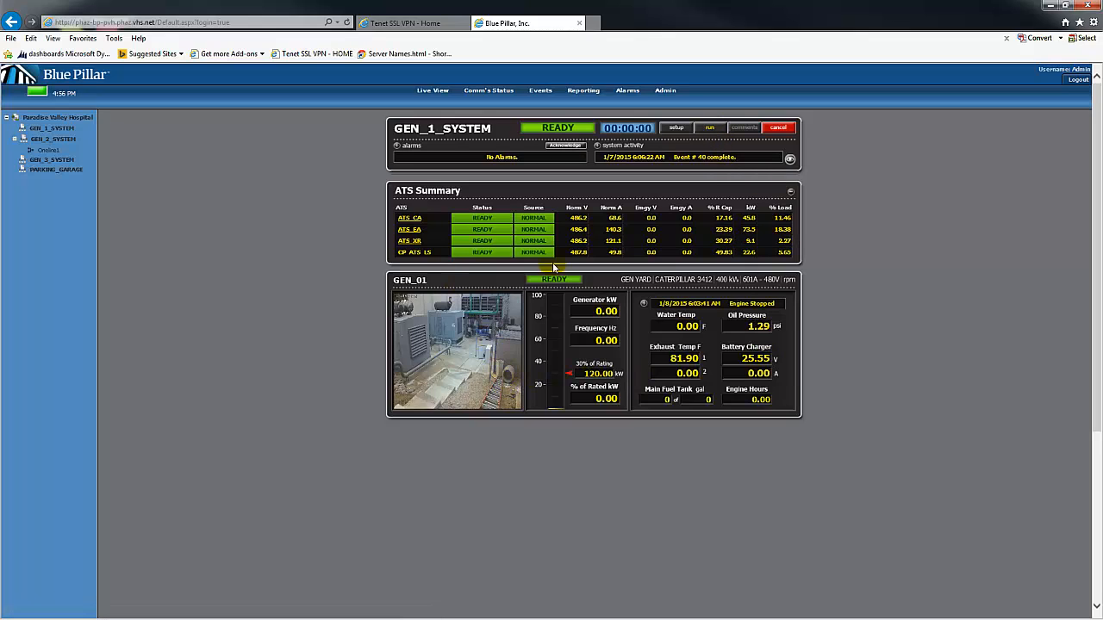
Return to the GEN_1_SYSTEM Live View, with GEN_01 and all four ATS units READY
left_click(470, 328)
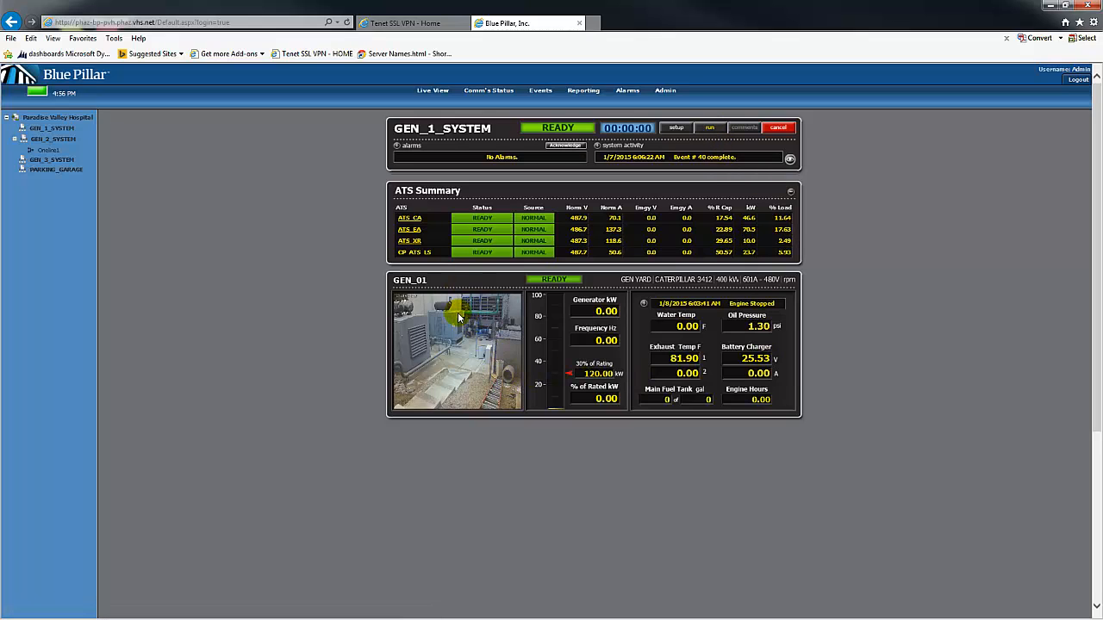
left_click(52, 142)
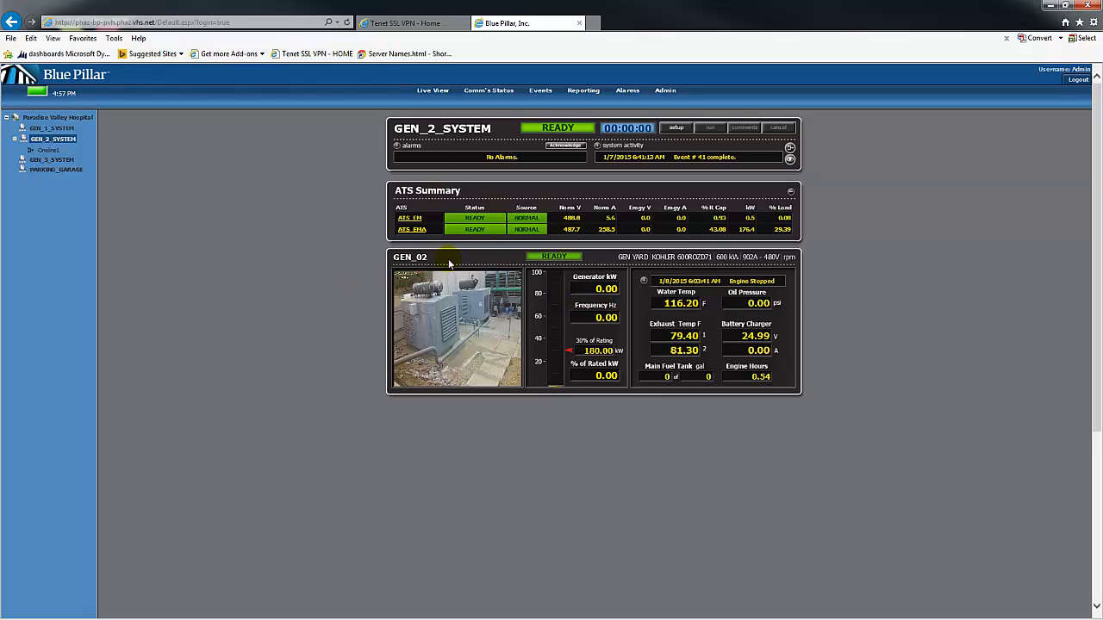
left_click(51, 128)
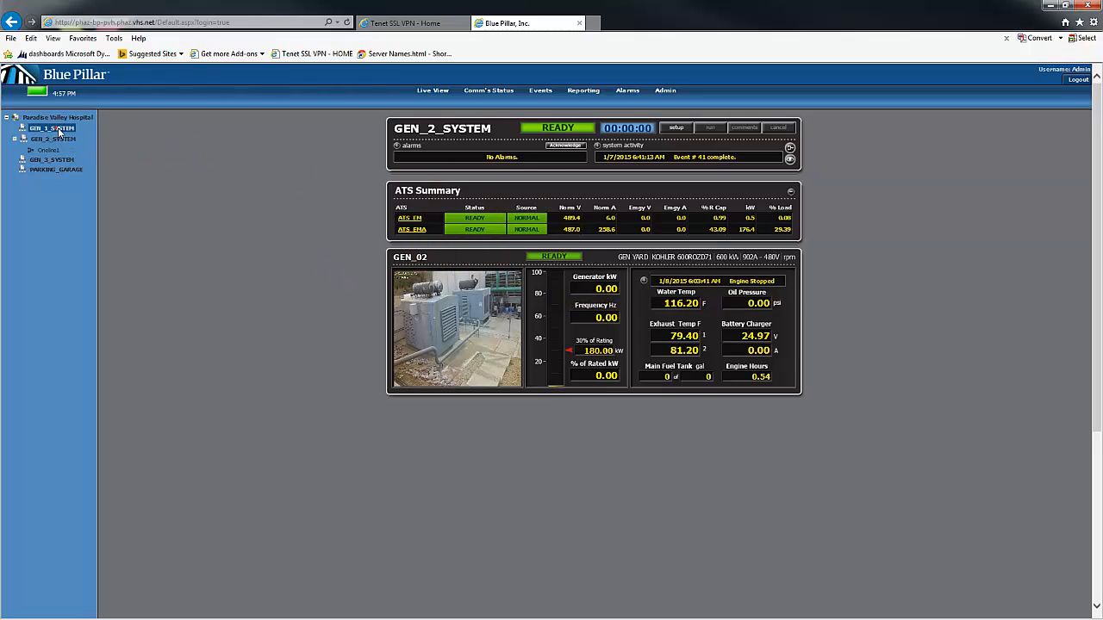